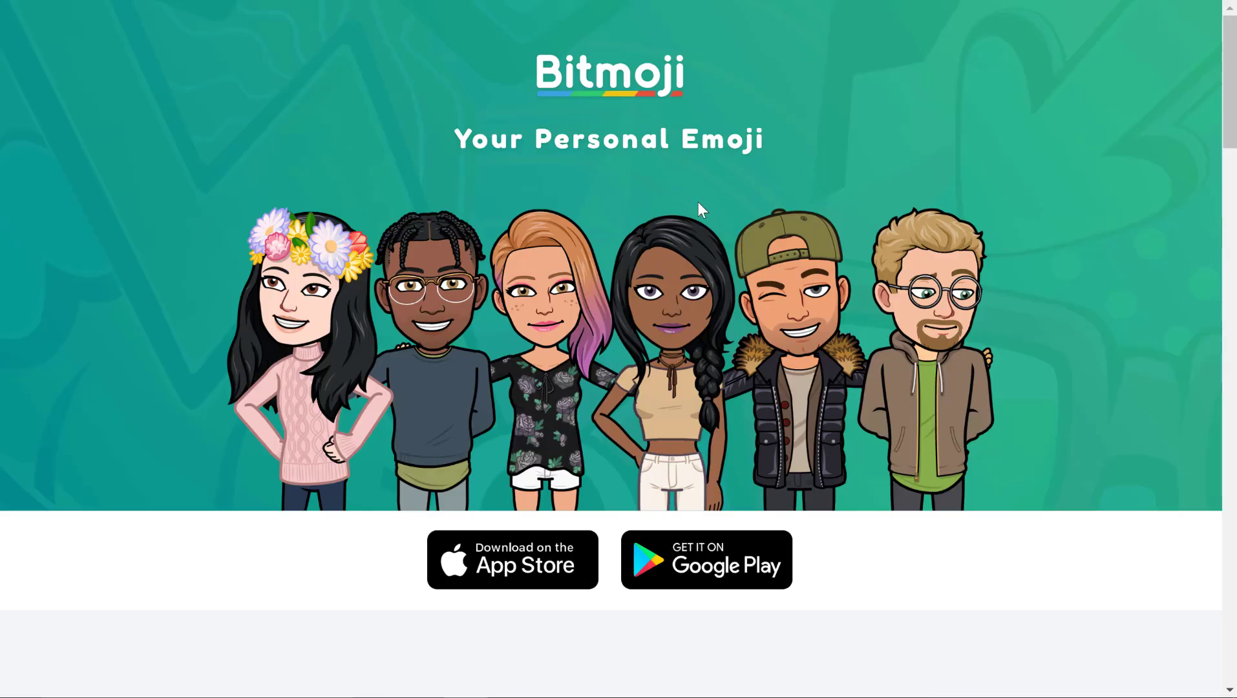
- Scroll the Bitmoji homepage down to the iMessage, Gboard and Chrome experiences section
{"action": "scroll", "coordinate": [874, 383], "scroll_direction": "down", "scroll_amount": 10}
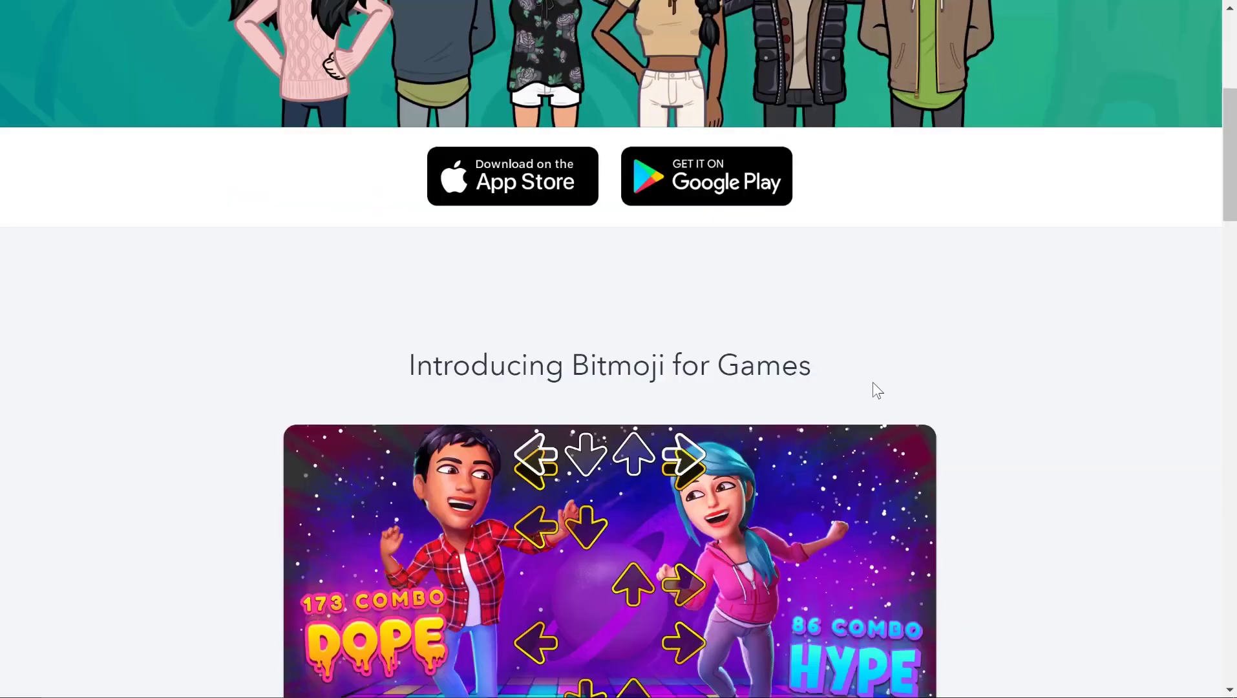
{"action": "scroll", "coordinate": [873, 384], "scroll_direction": "down", "scroll_amount": 20}
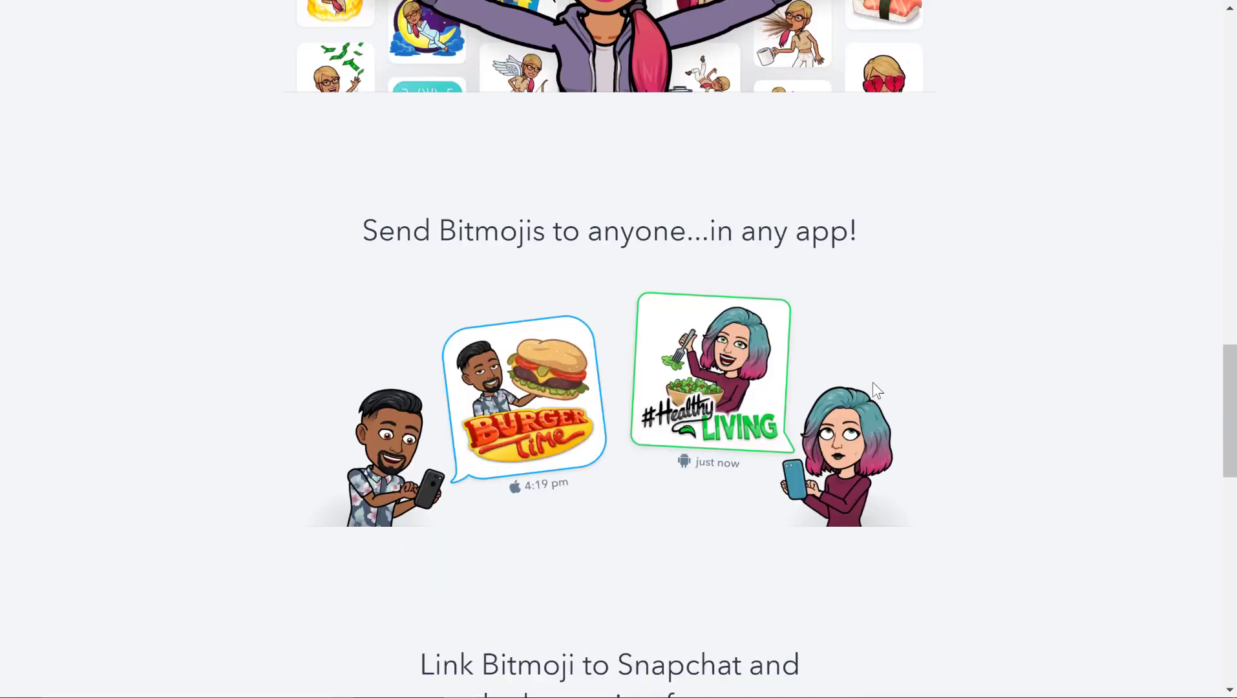
{"action": "scroll", "coordinate": [872, 382], "scroll_direction": "down", "scroll_amount": 14}
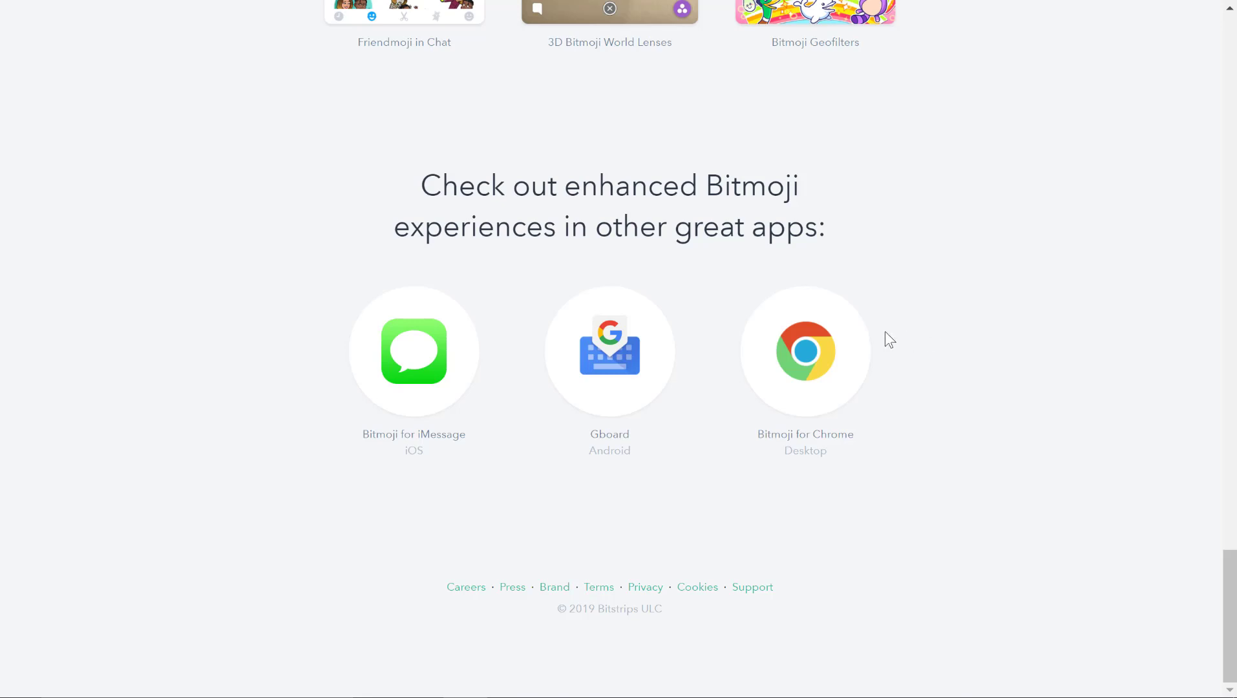
- Get Bitmoji for Chrome and bring up its sticker panel over the Copy of Agenda TEMPLATE slide
{"action": "left_click", "coordinate": [802, 363]}
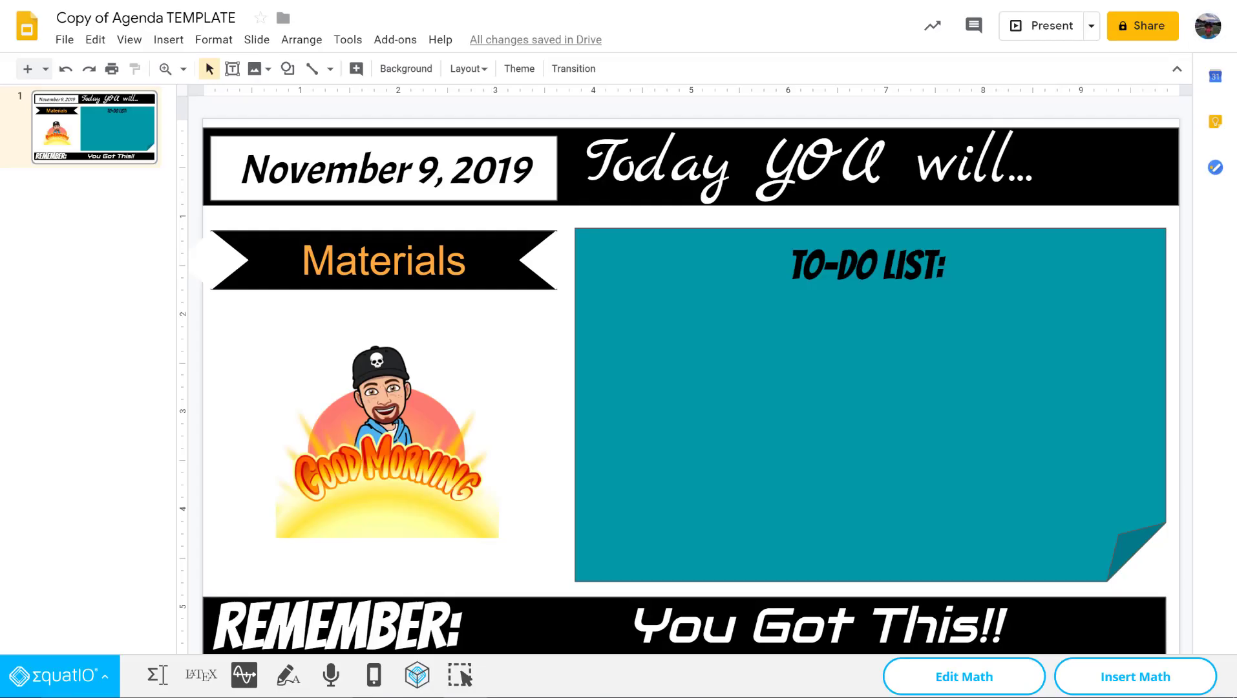
{"action": "left_click", "coordinate": [1043, 1]}
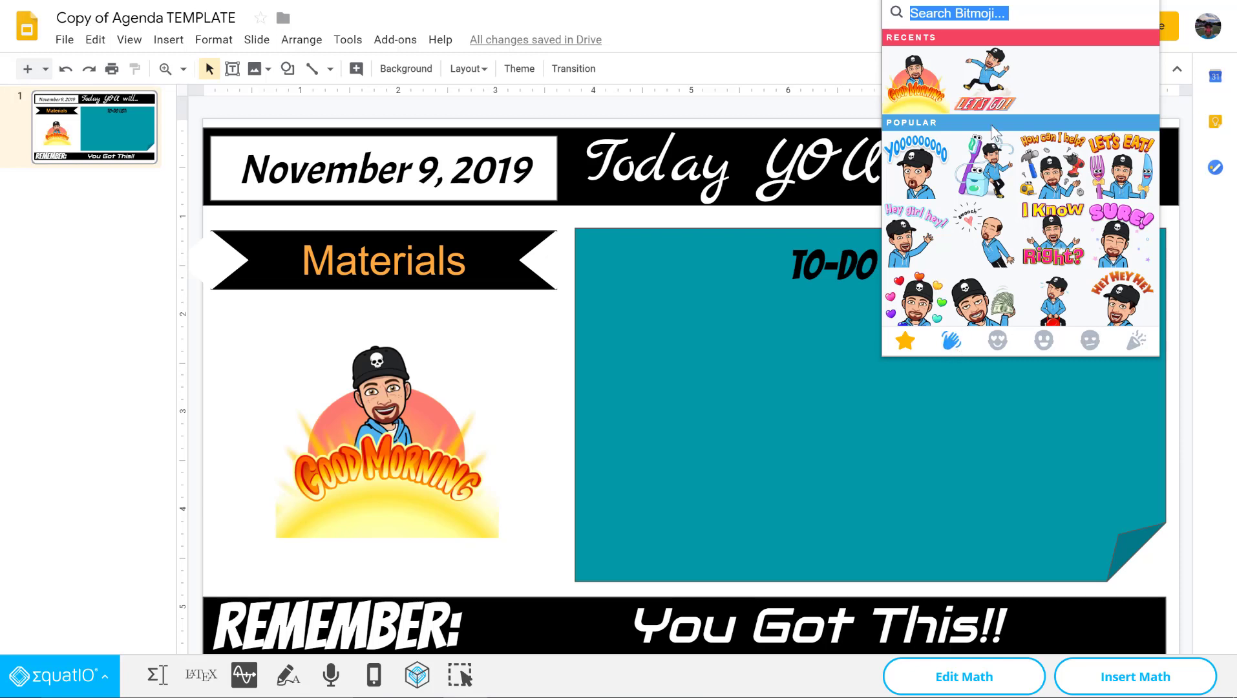
- Search Bitmoji for 'Tuesday' and copy the rainbow Tuesday sticker image
{"action": "left_click", "coordinate": [1013, 12]}
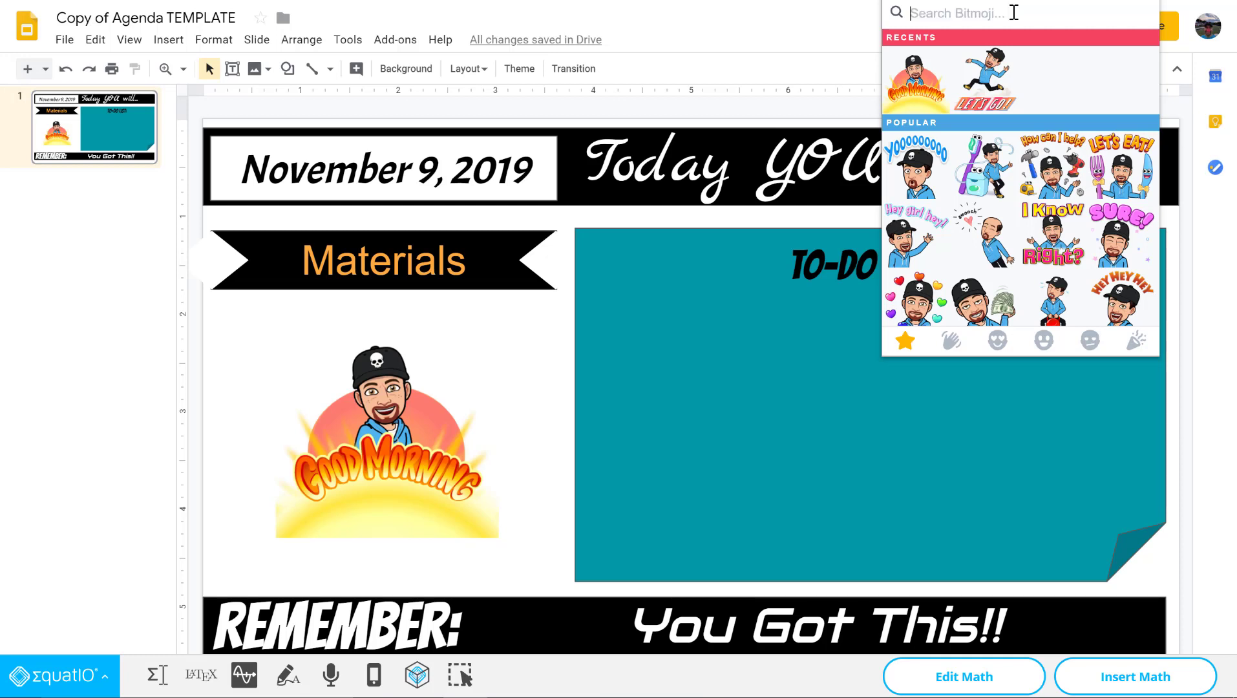
{"action": "type", "text": "Tuesday"}
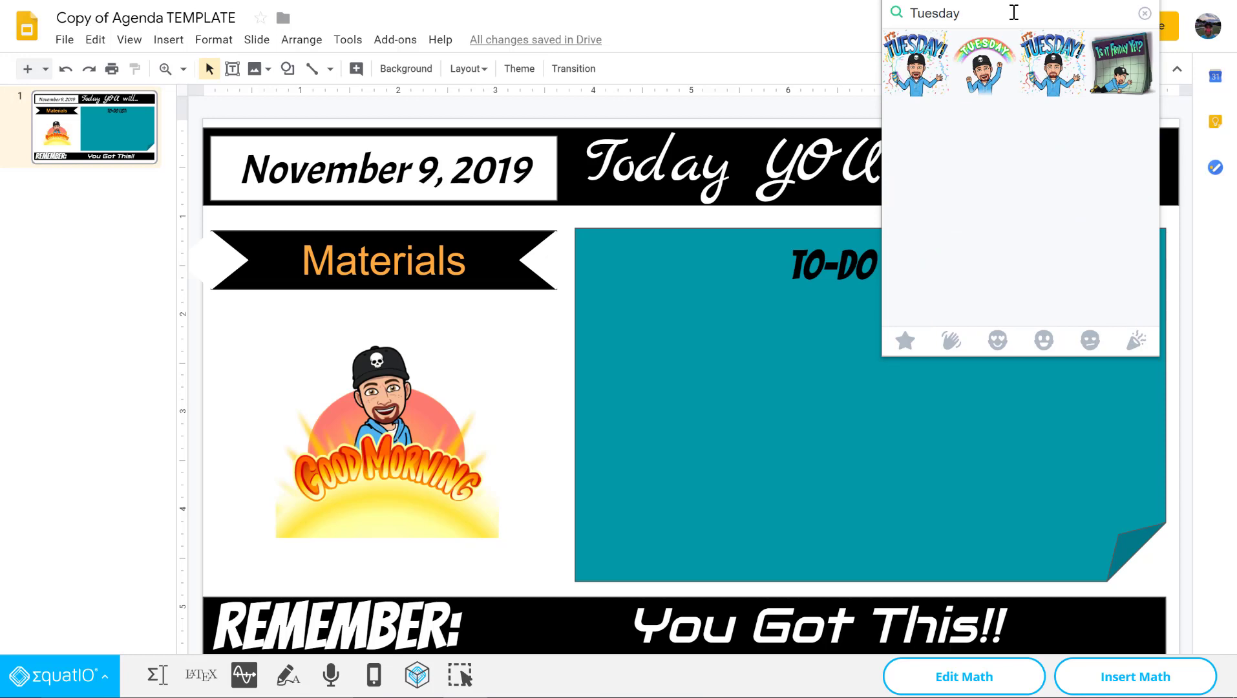
{"action": "left_click", "coordinate": [985, 67]}
{"action": "right_click", "coordinate": [983, 71]}
{"action": "left_click", "coordinate": [1033, 131]}
- Paste and shrink the Tuesday sticker, delete the Good Morning image, and place it under Materials
{"action": "left_click", "coordinate": [760, 366]}
{"action": "left_click", "coordinate": [761, 365]}
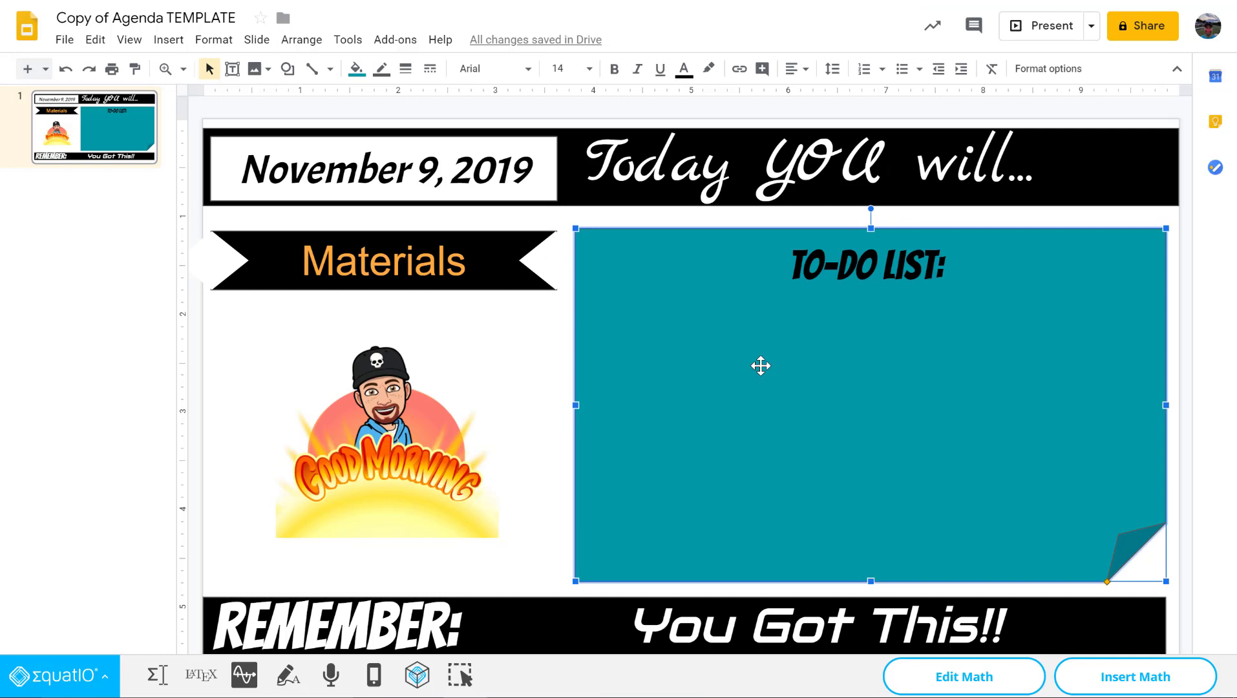
{"action": "key", "text": "ctrl+v"}
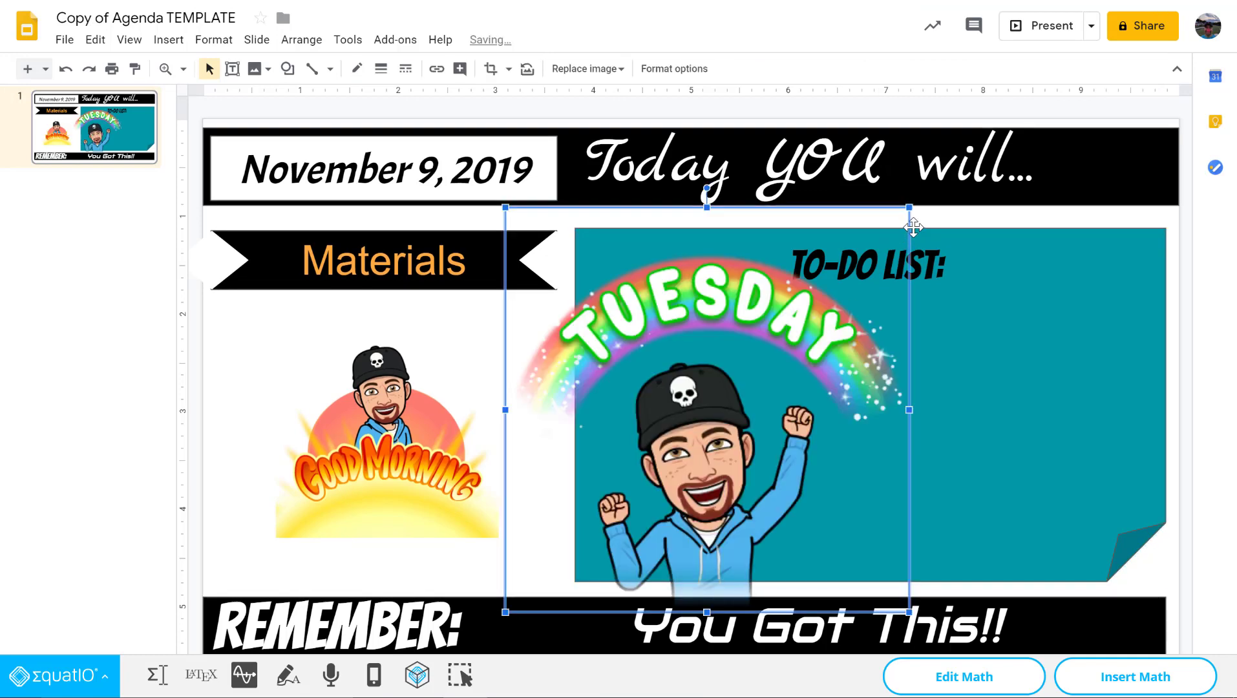
{"action": "left_click_drag", "start_coordinate": [909, 208], "coordinate": [775, 341]}
{"action": "left_click", "coordinate": [411, 456]}
{"action": "key", "text": "Delete"}
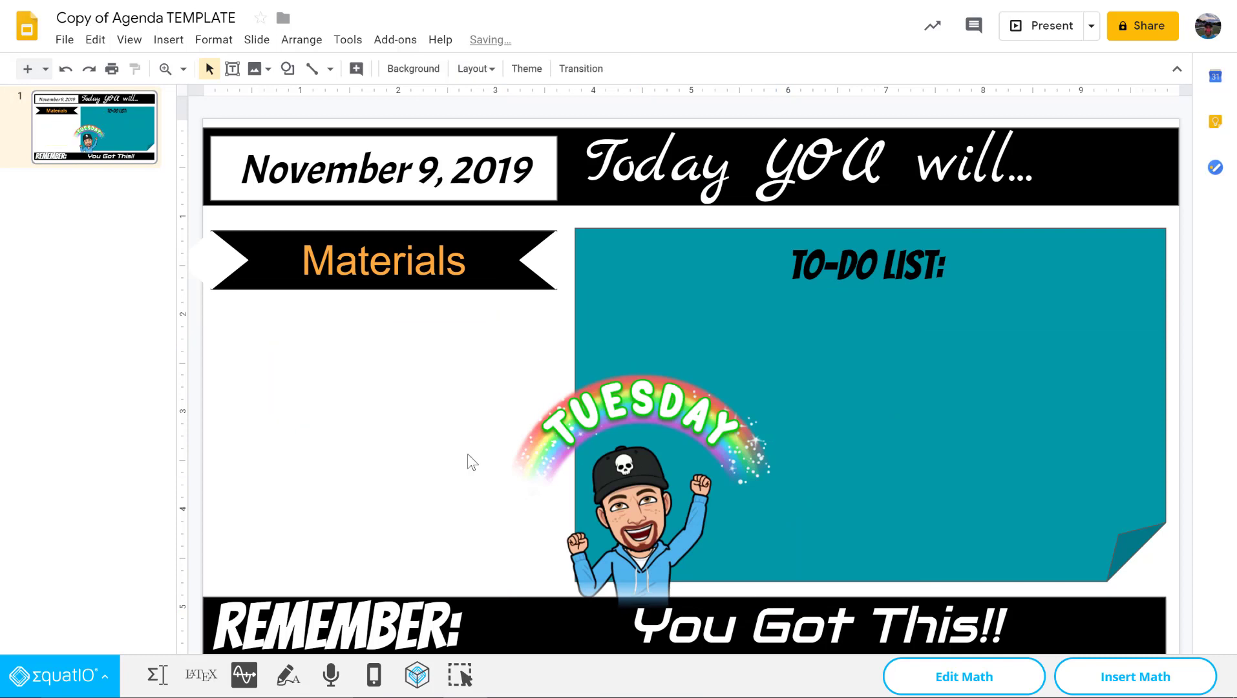
{"action": "left_click_drag", "start_coordinate": [624, 493], "coordinate": [346, 459]}
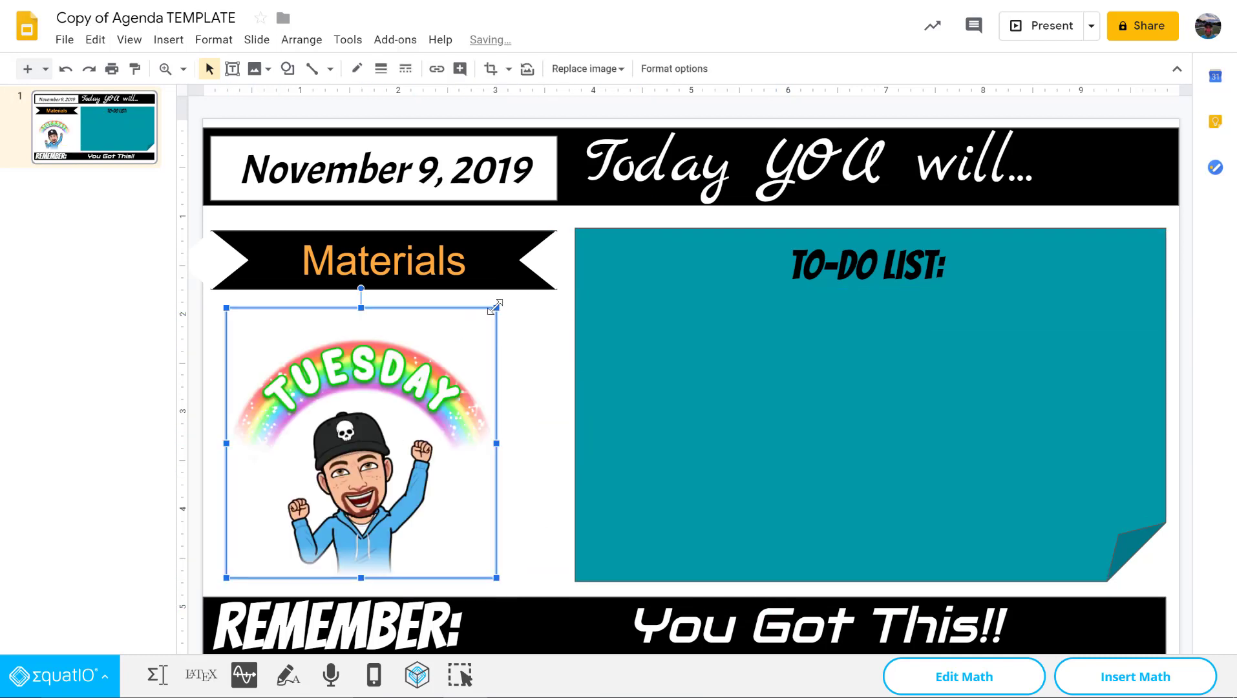
- Search Bitmoji for 'let's go' and copy the checkered-flag LET'S GO sticker
{"action": "left_click", "coordinate": [1038, 1]}
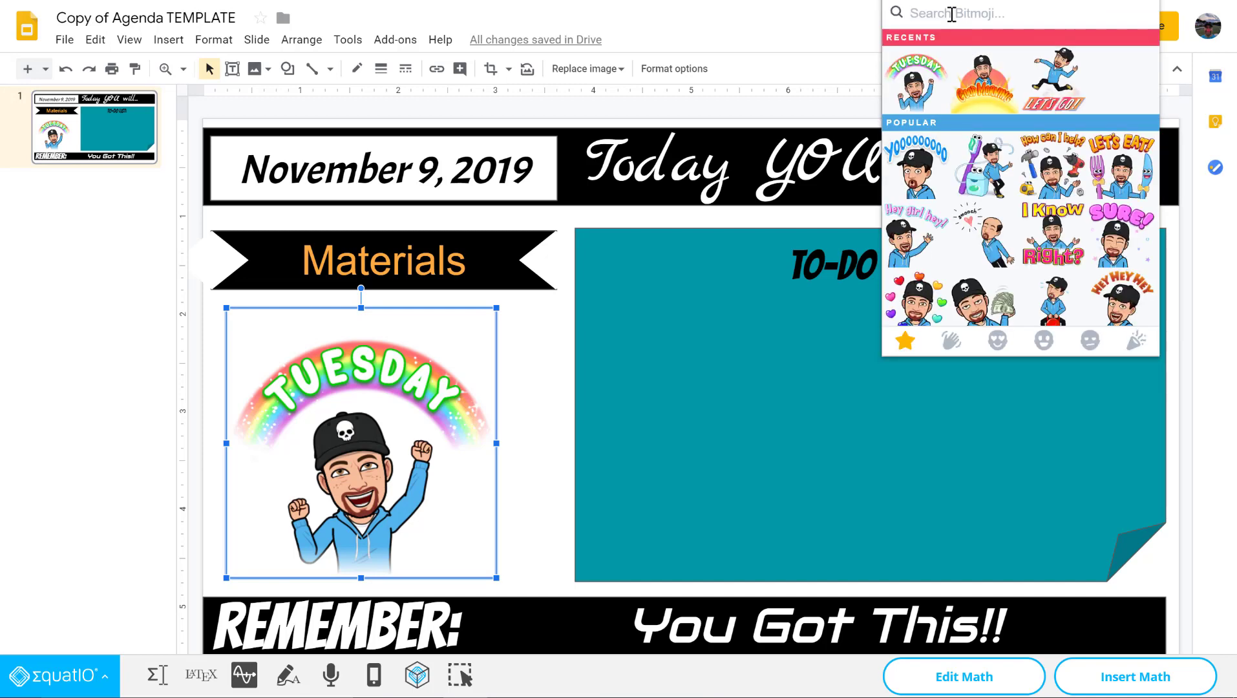
{"action": "type", "text": "let's go"}
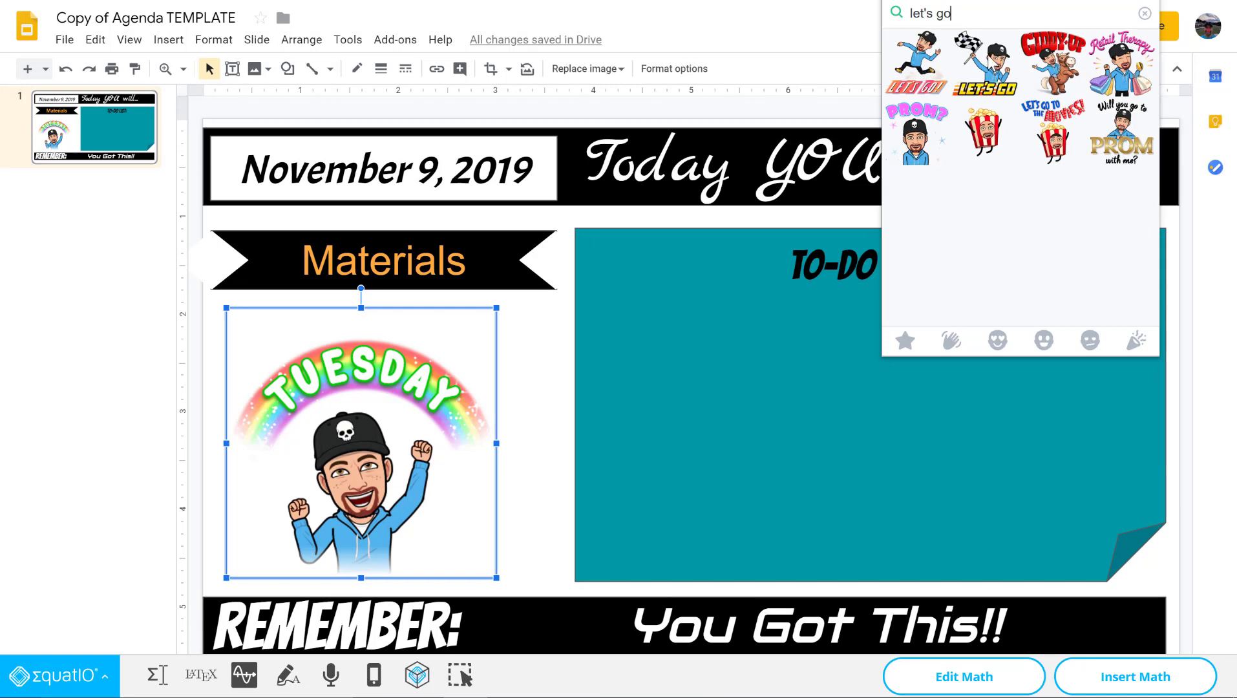
{"action": "right_click", "coordinate": [988, 57]}
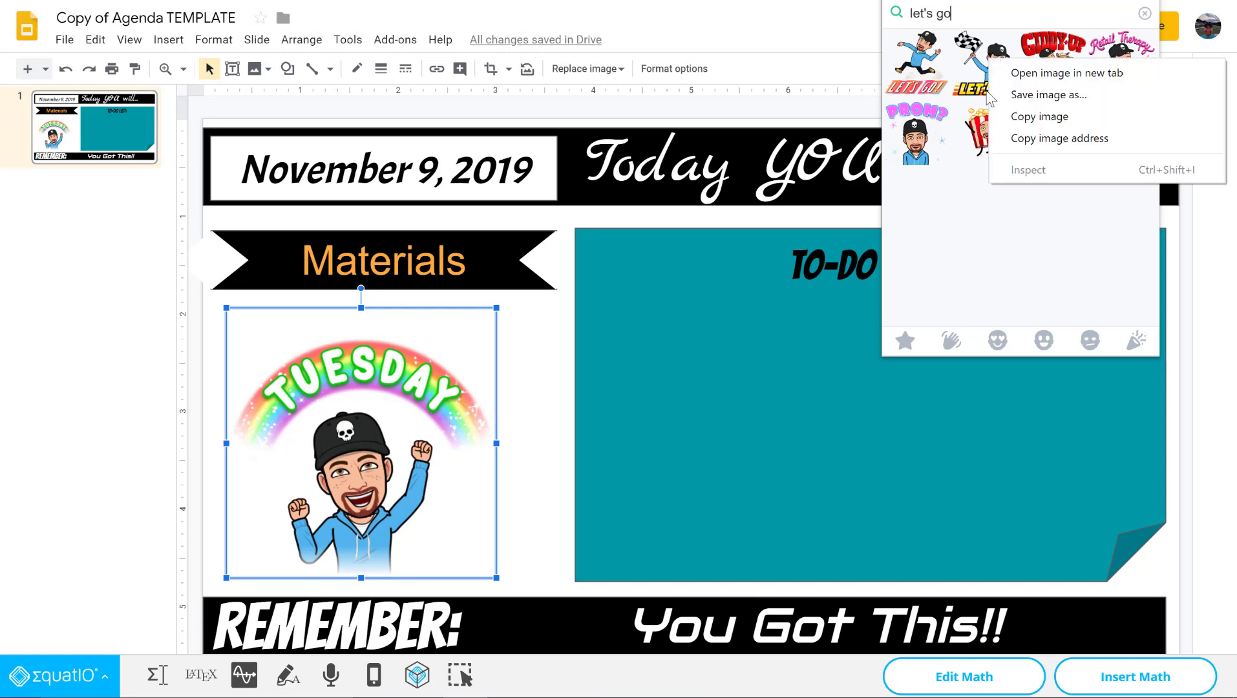
{"action": "left_click", "coordinate": [1027, 116]}
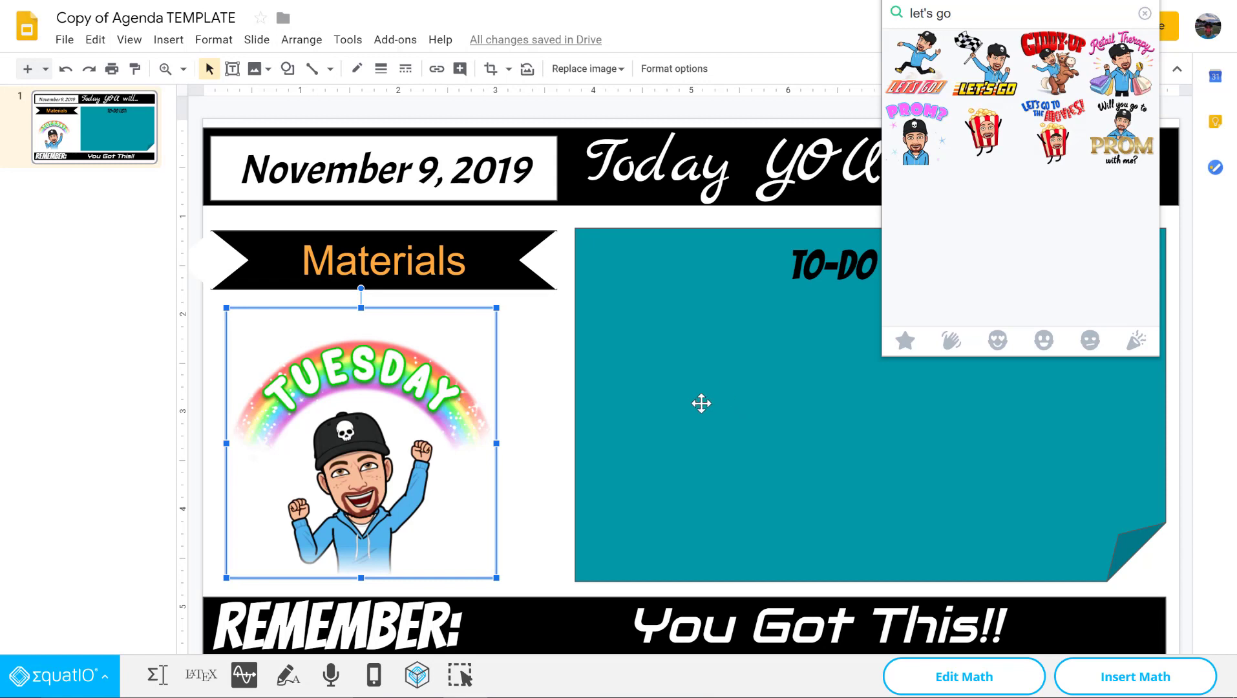
- Paste the LET'S GO sticker, shrink it, and move it into the teal box's left side
{"action": "left_click", "coordinate": [663, 502]}
{"action": "key", "text": "ctrl+v"}
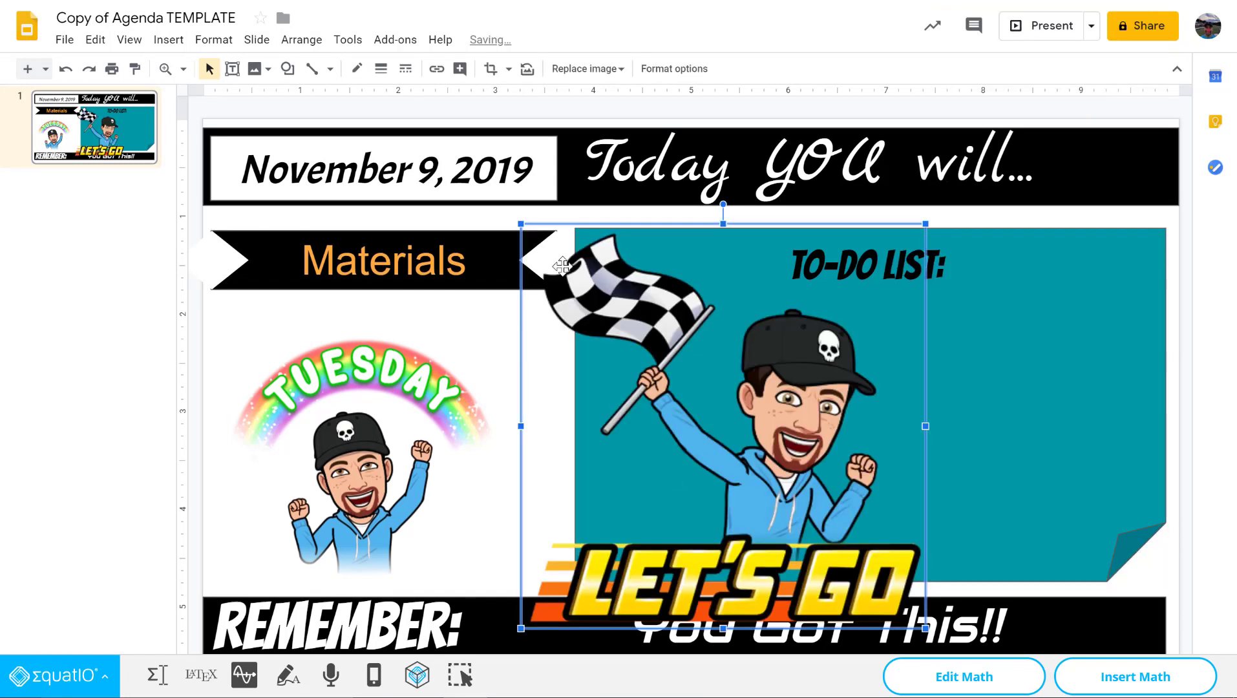
{"action": "left_click_drag", "start_coordinate": [520, 223], "coordinate": [727, 430]}
{"action": "left_click_drag", "start_coordinate": [828, 480], "coordinate": [667, 391]}
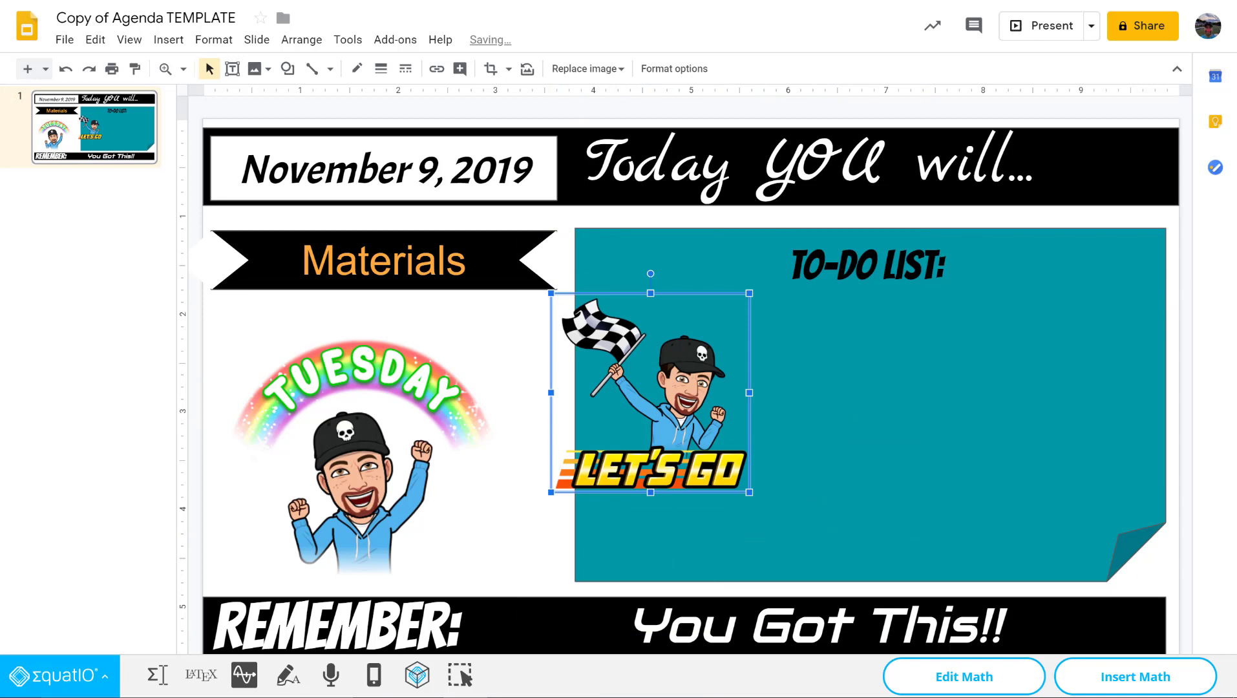
- Search Bitmoji for 'thanksgiving' and copy the Happy Thanksgiving cornucopia sticker
{"action": "left_click", "coordinate": [991, 1]}
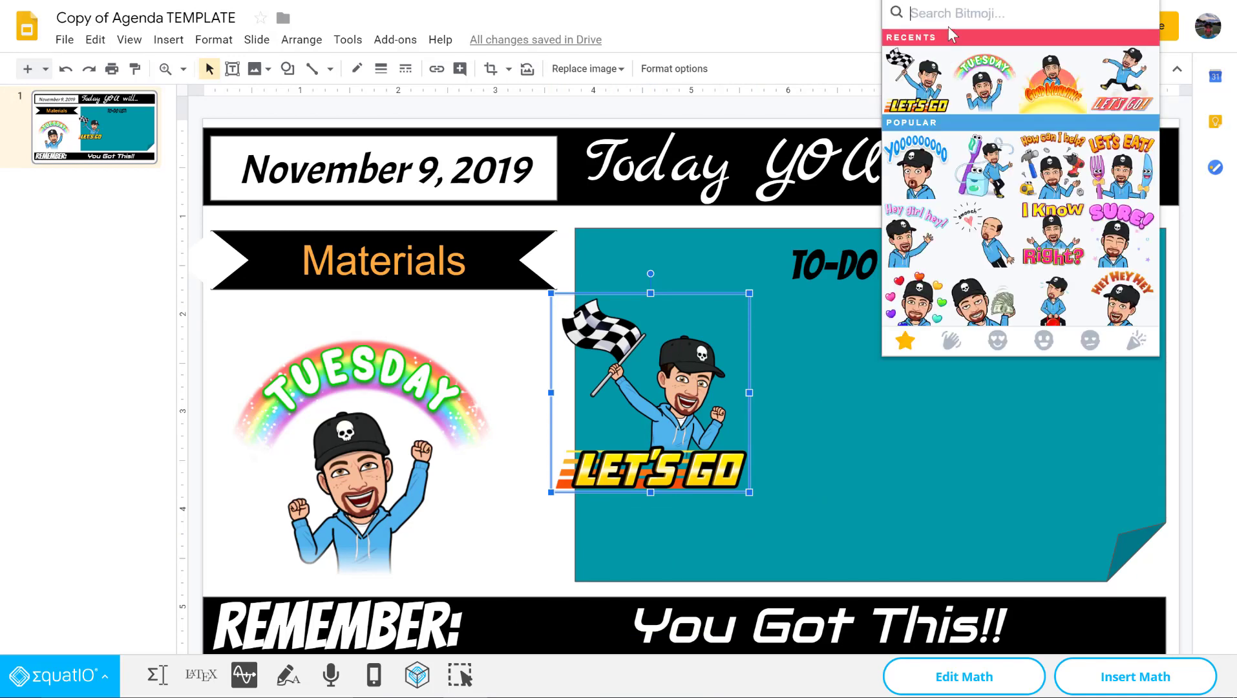
{"action": "type", "text": "thank"}
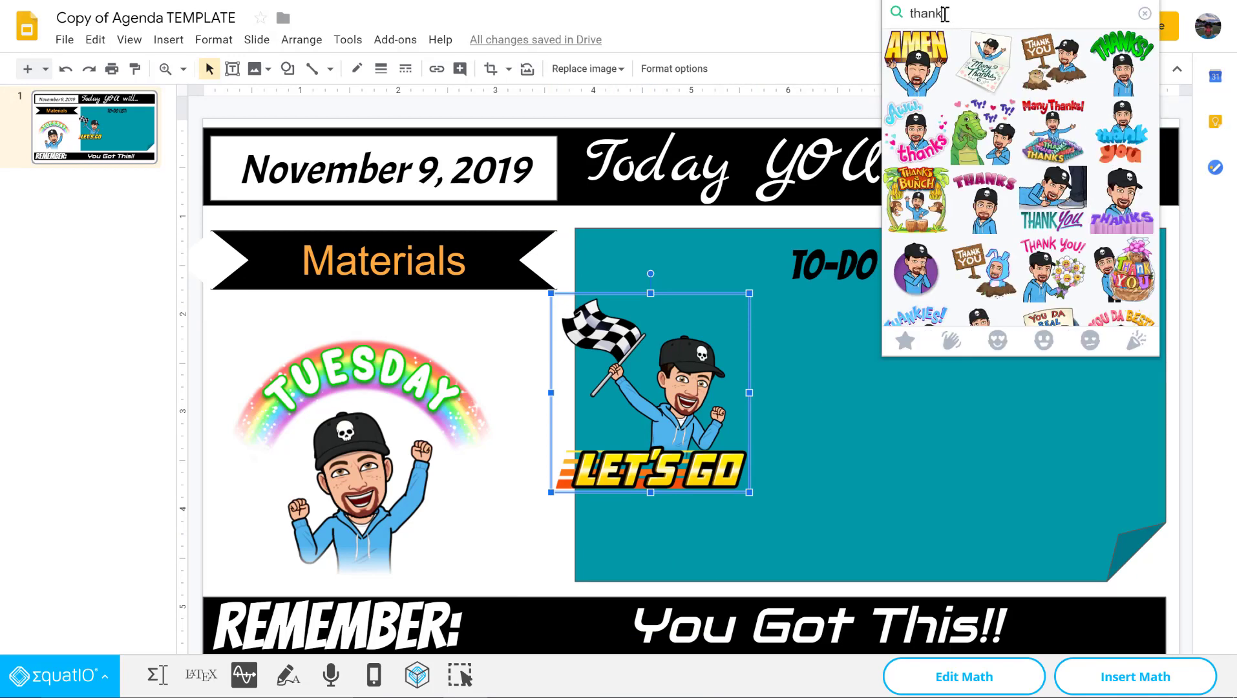
{"action": "type", "text": "s"}
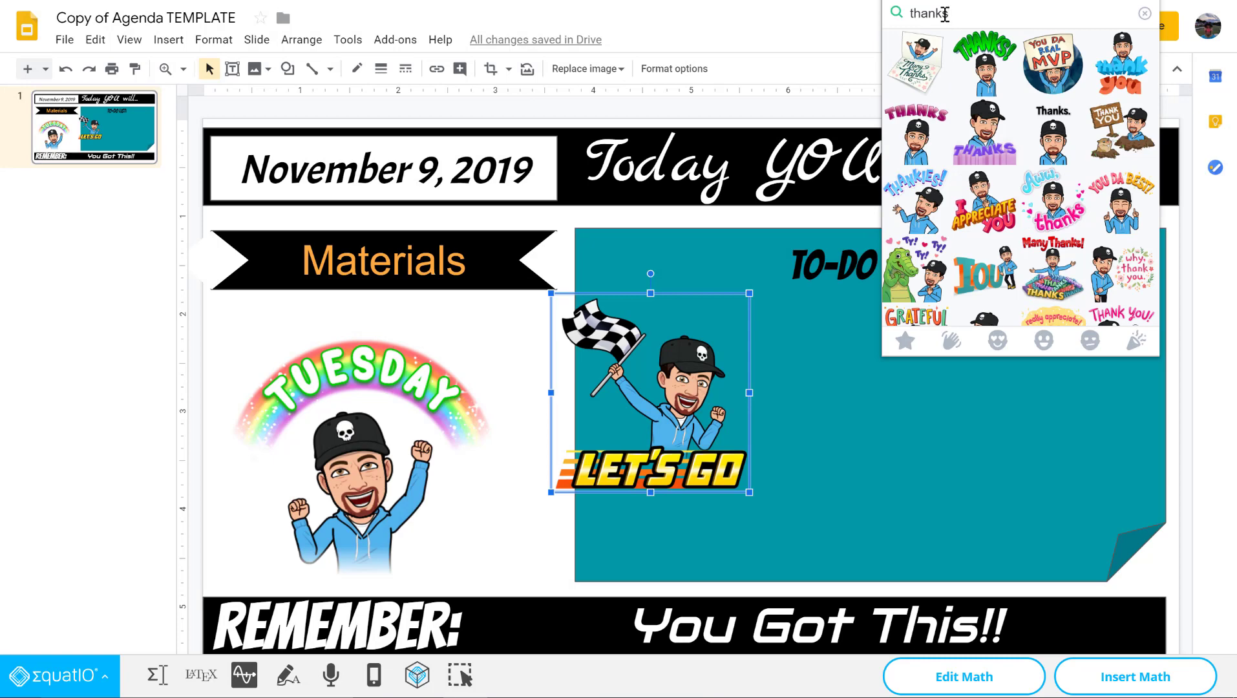
{"action": "type", "text": "giving"}
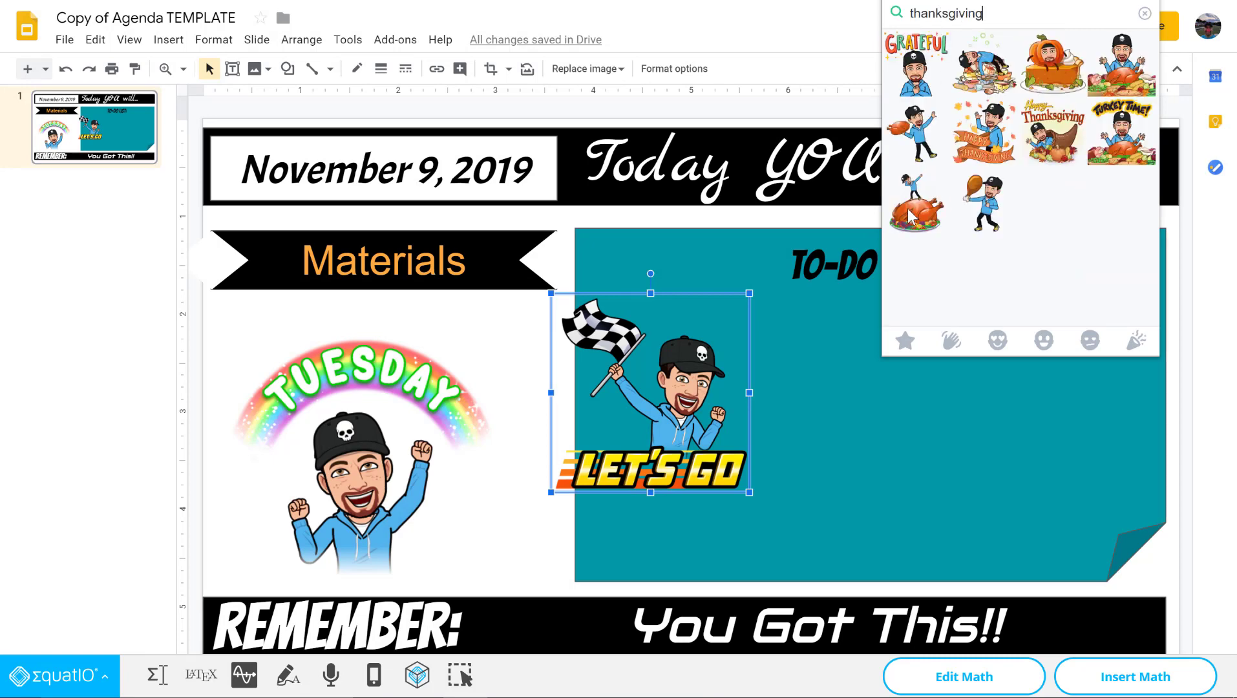
{"action": "right_click", "coordinate": [1060, 146]}
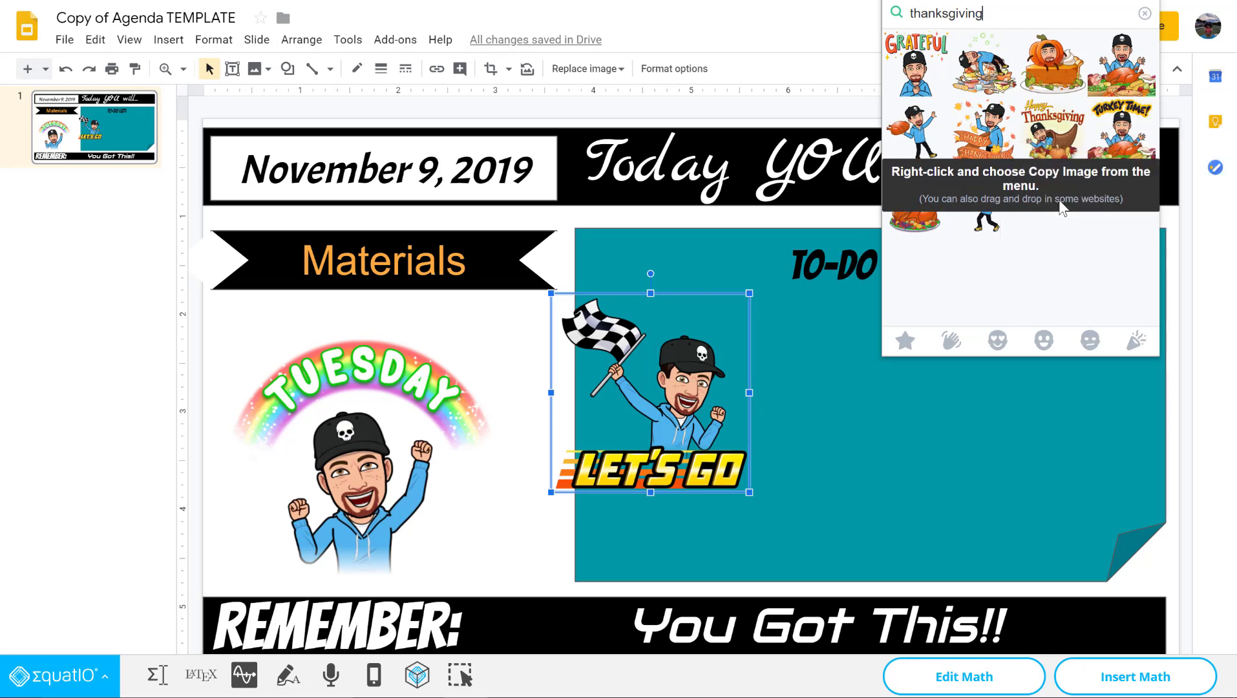
{"action": "left_click", "coordinate": [1054, 199]}
- Paste the Thanksgiving sticker, shrink it, and move it to the teal box's right side
{"action": "left_click", "coordinate": [835, 477]}
{"action": "key", "text": "ctrl+v"}
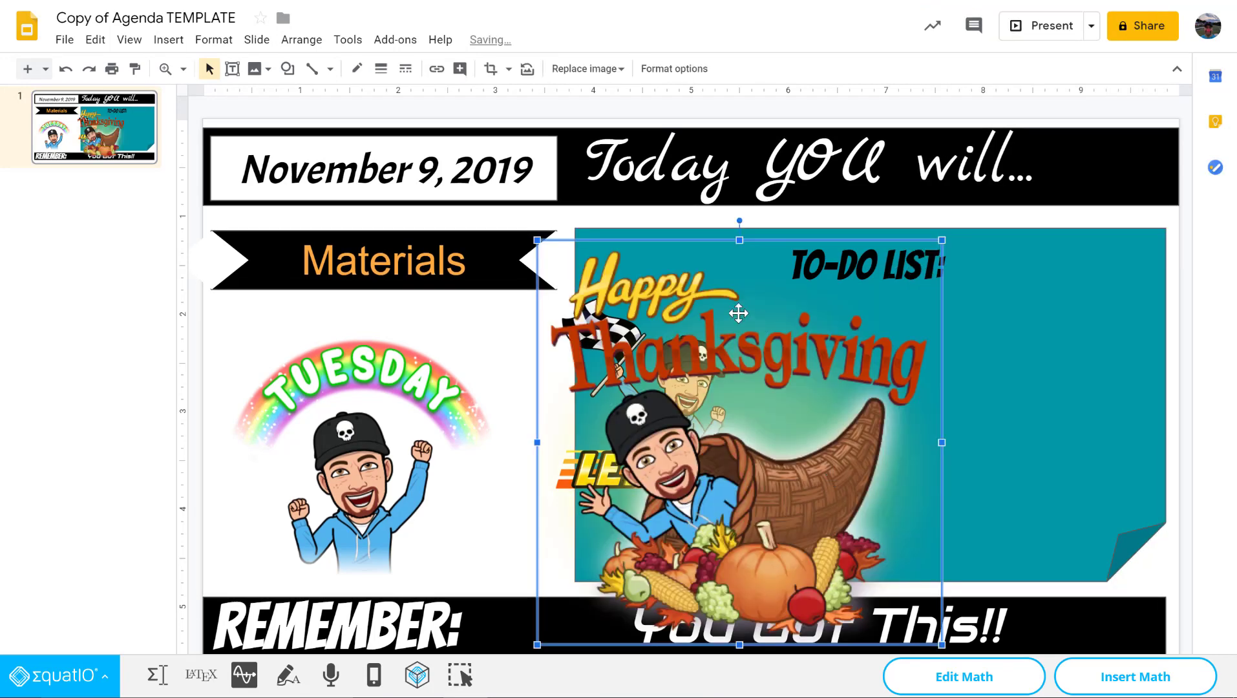
{"action": "left_click_drag", "start_coordinate": [537, 239], "coordinate": [712, 414]}
{"action": "left_click_drag", "start_coordinate": [864, 512], "coordinate": [959, 402]}
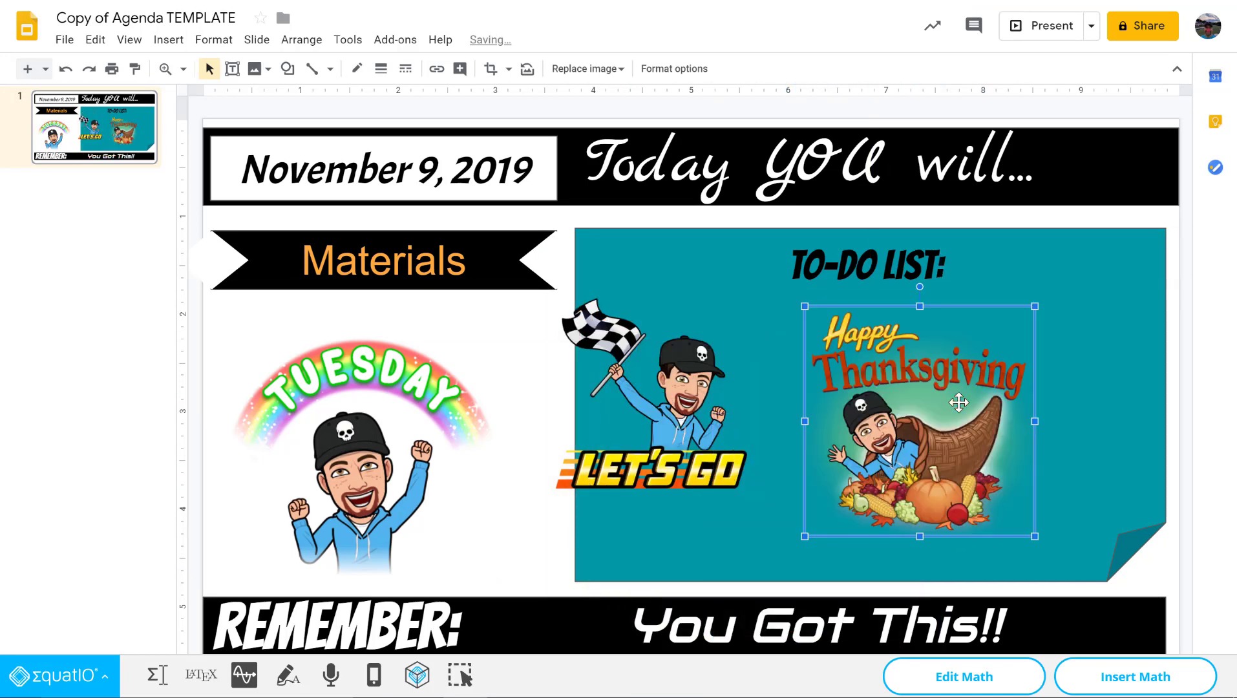